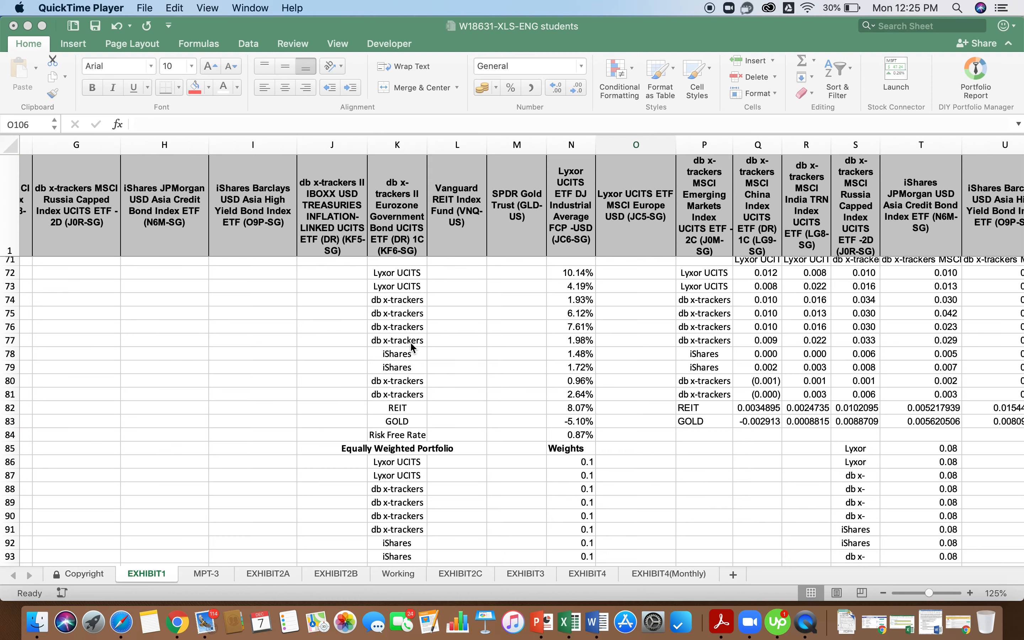
Step: Examine the Equally Weighted and Optimal Risky Portfolio weights, return, risk and Sharpe ratio sections, plus the summary table below, on the EXHIBIT1 sheet
scroll(411, 345, down, 5)
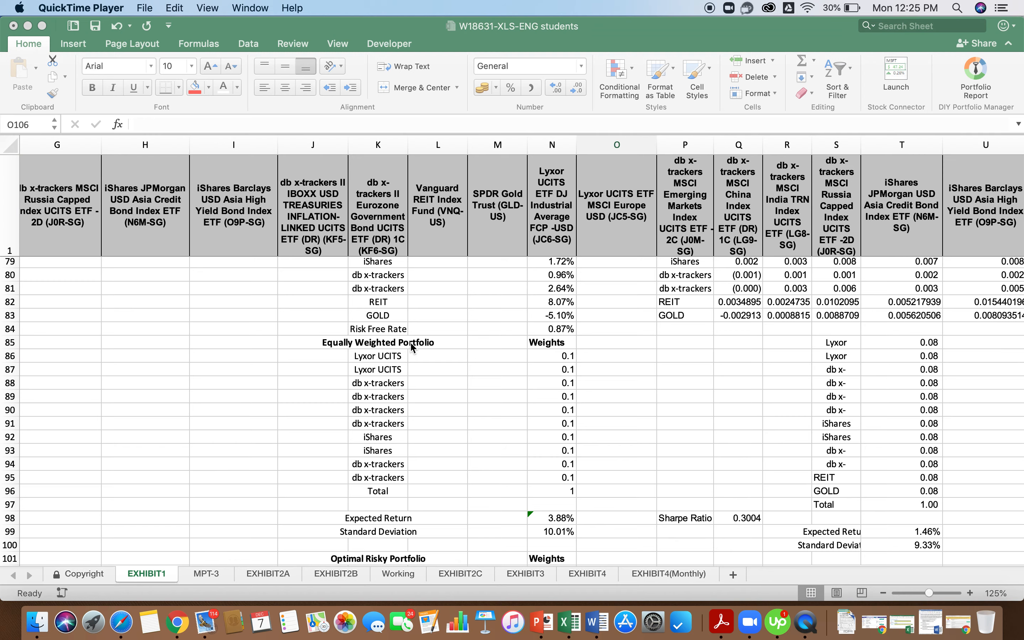
scroll(419, 368, up, 8)
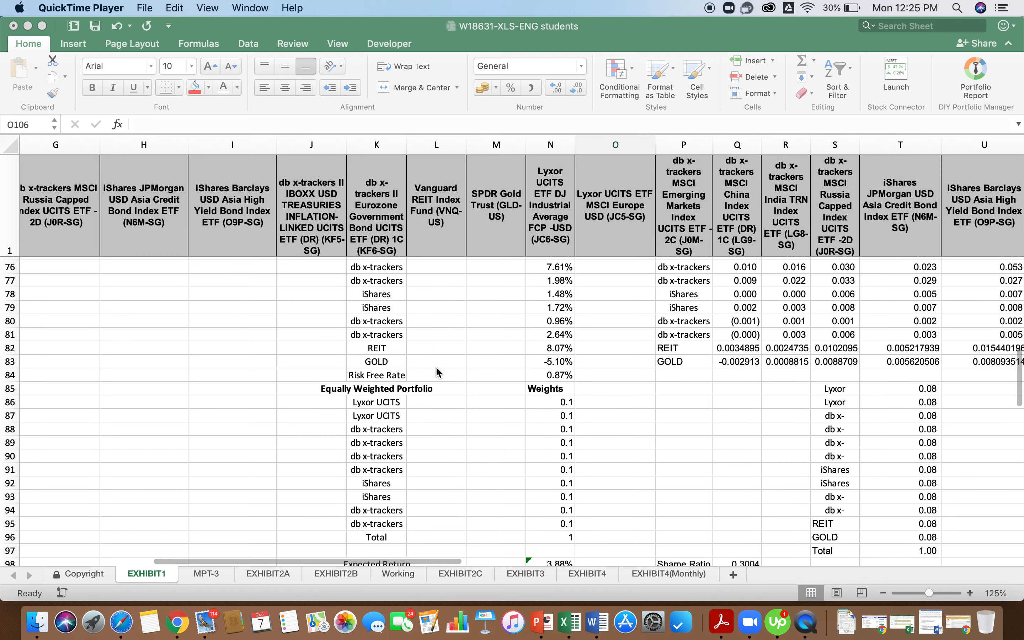
scroll(436, 366, down, 8)
scroll(437, 372, down, 3)
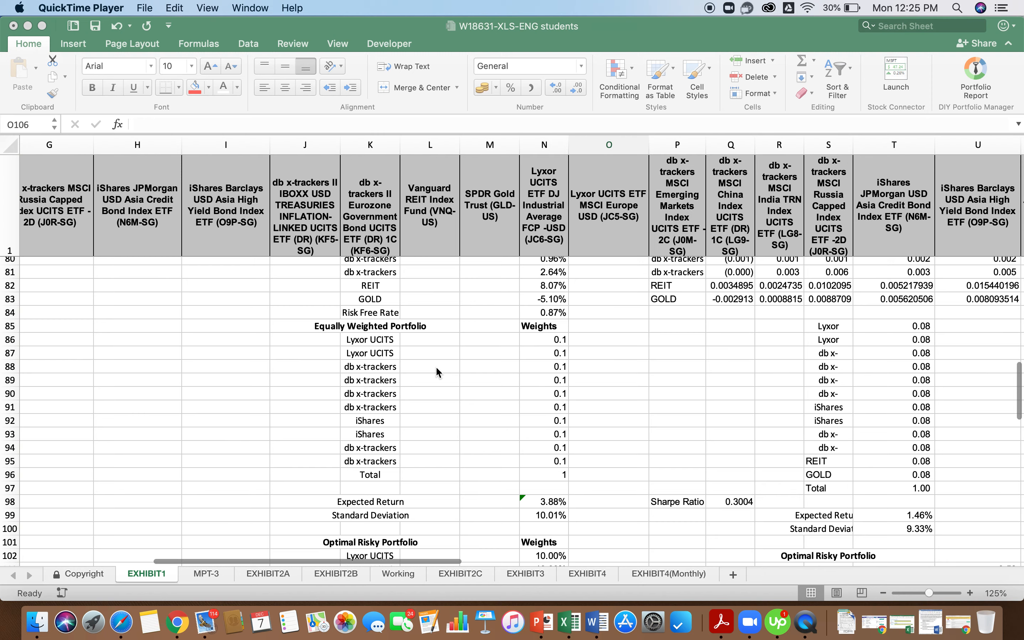
scroll(437, 372, down, 7)
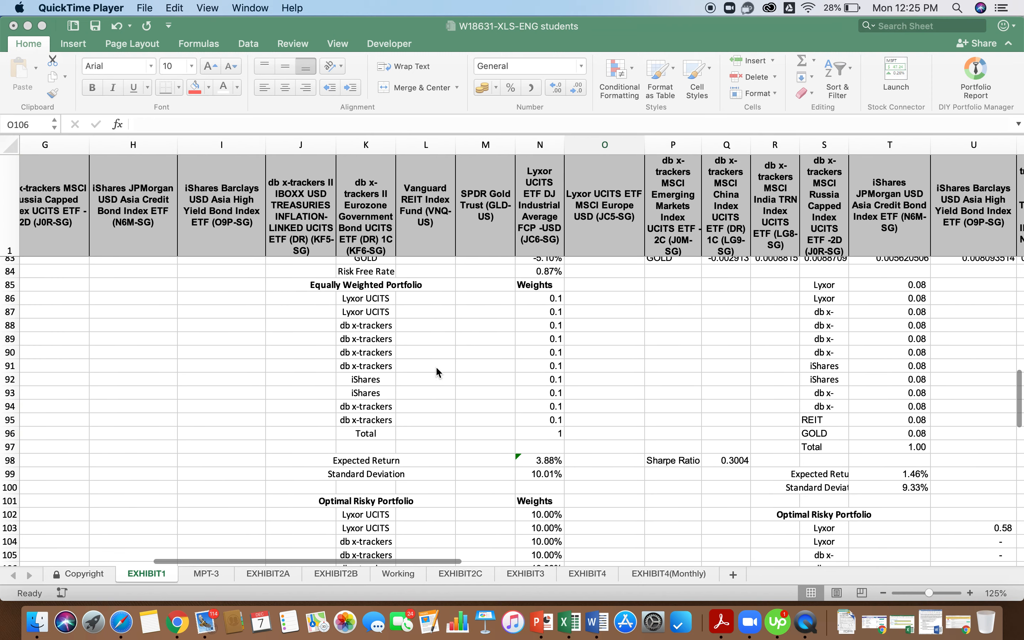
scroll(437, 372, down, 6)
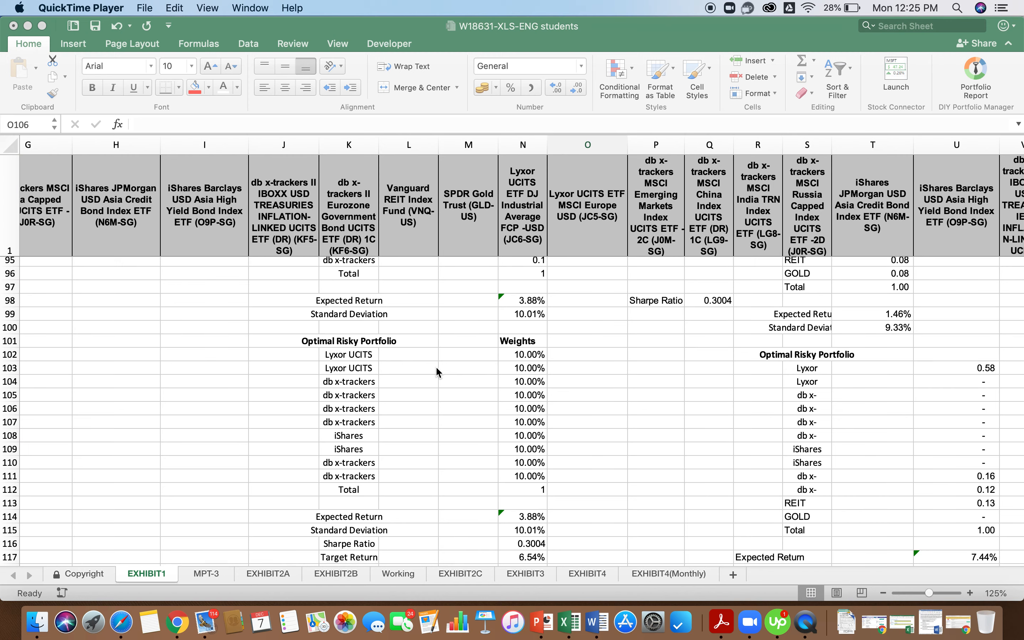
scroll(436, 372, down, 15)
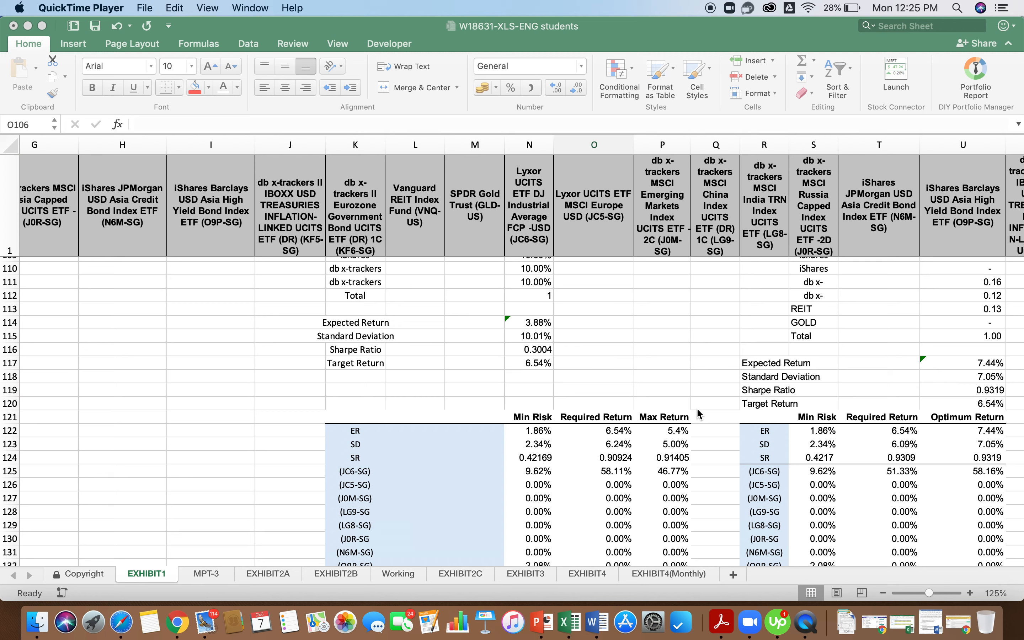
scroll(571, 361, up, 7)
scroll(570, 361, up, 10)
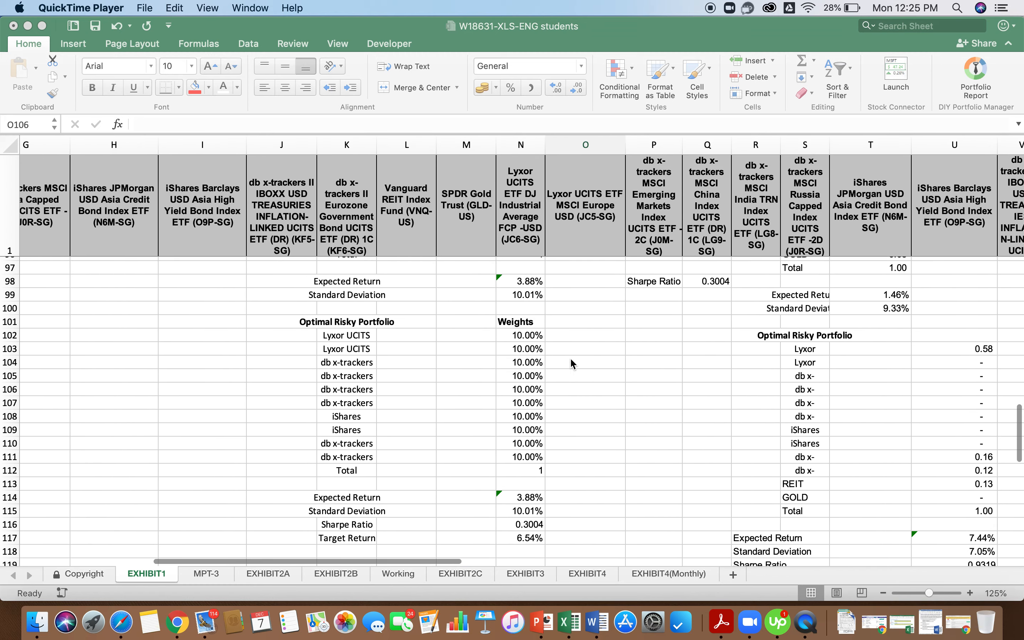
scroll(570, 363, up, 2)
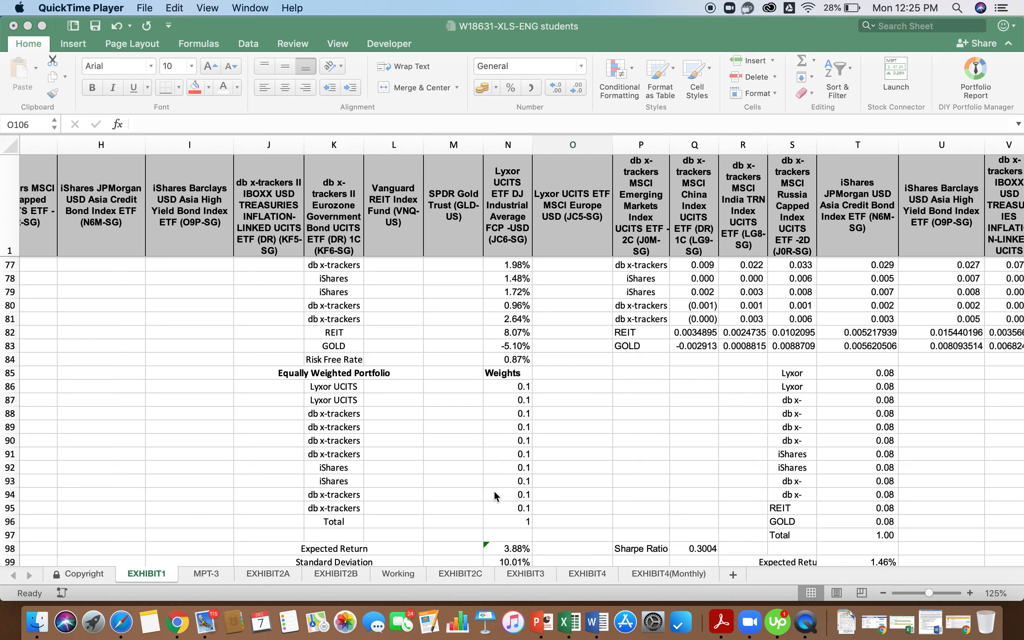
scroll(499, 502, down, 3)
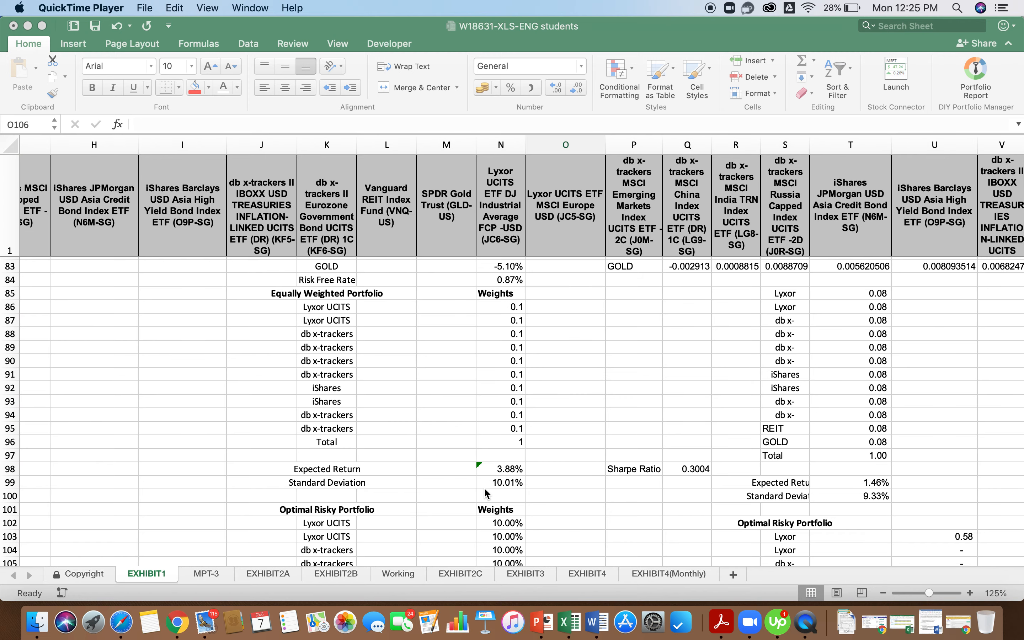
scroll(501, 494, down, 6)
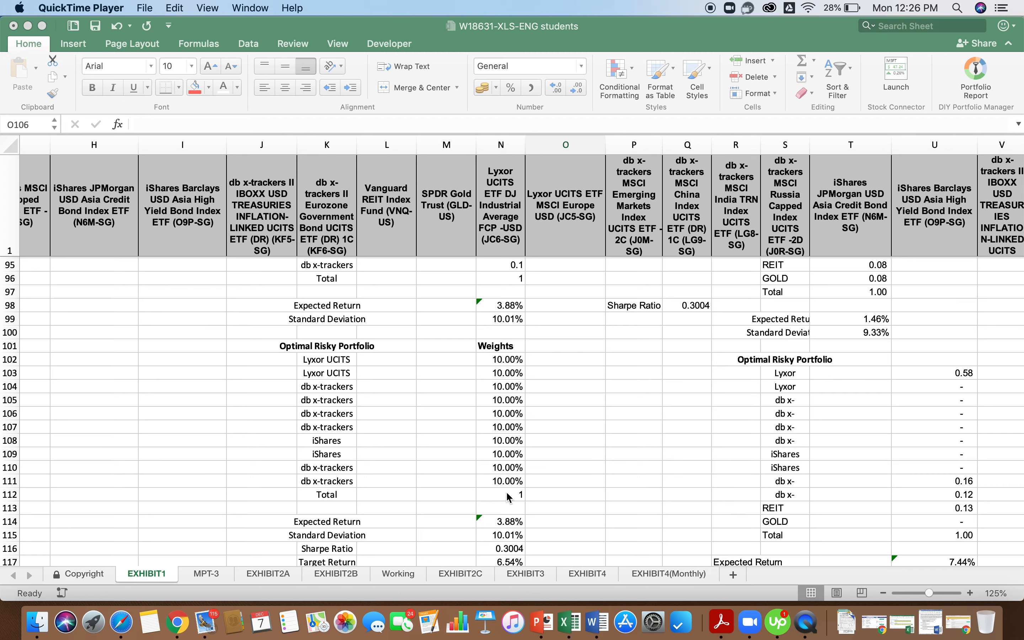
scroll(508, 497, down, 3)
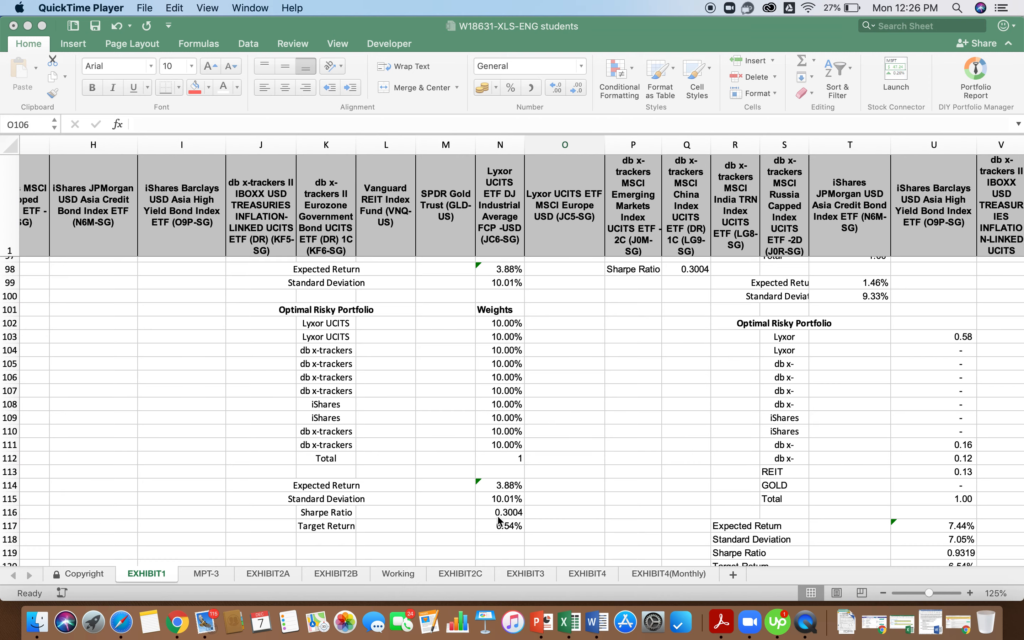
scroll(411, 518, down, 5)
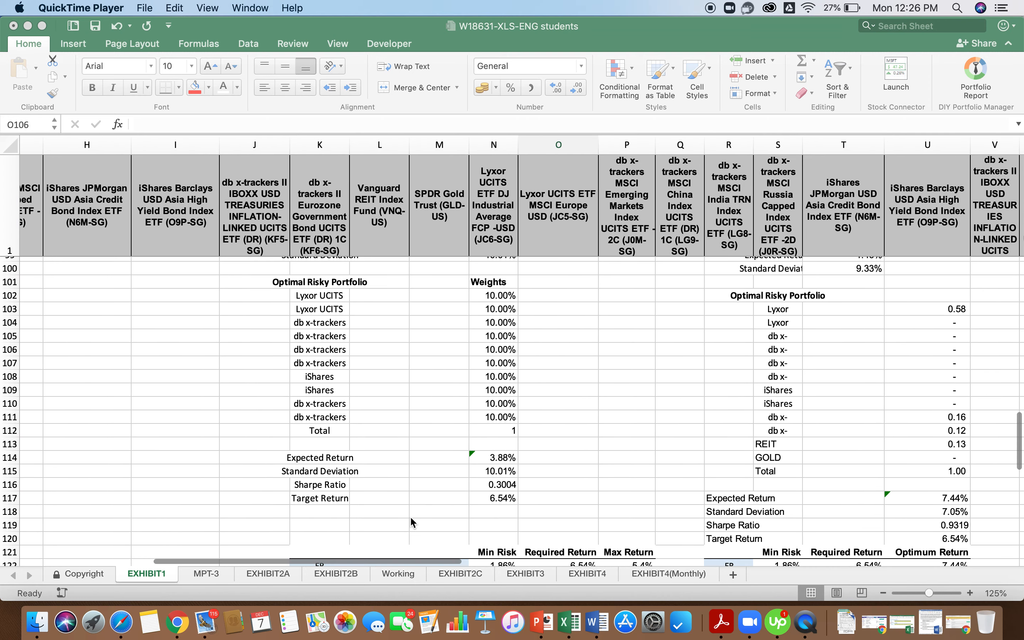
scroll(410, 518, up, 5)
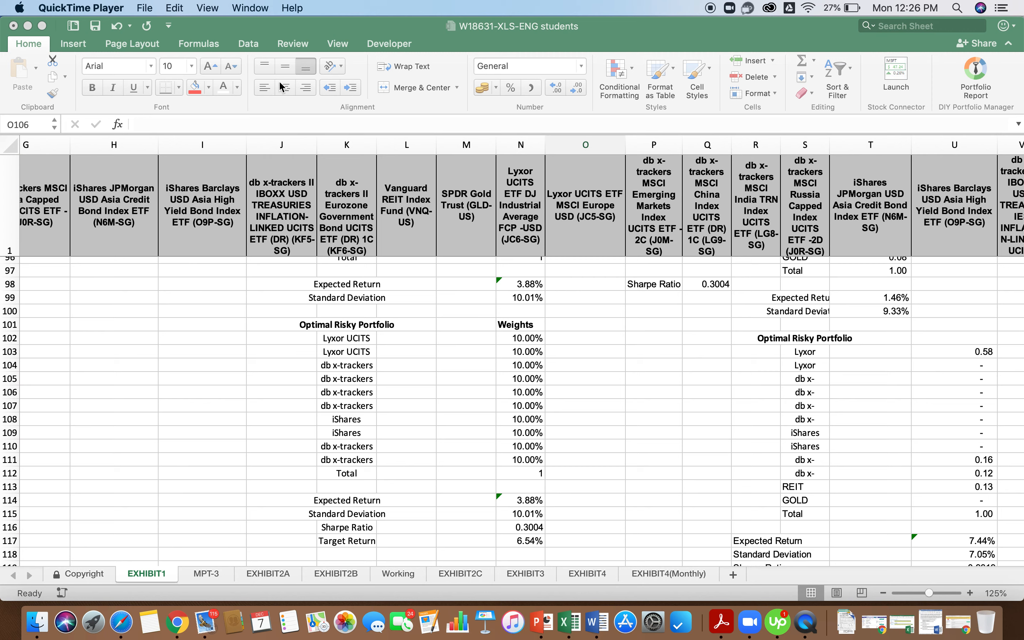
Step: Open Solver and move its parameters dialog clear of the Optimal Risky Portfolio weights column
click(249, 83)
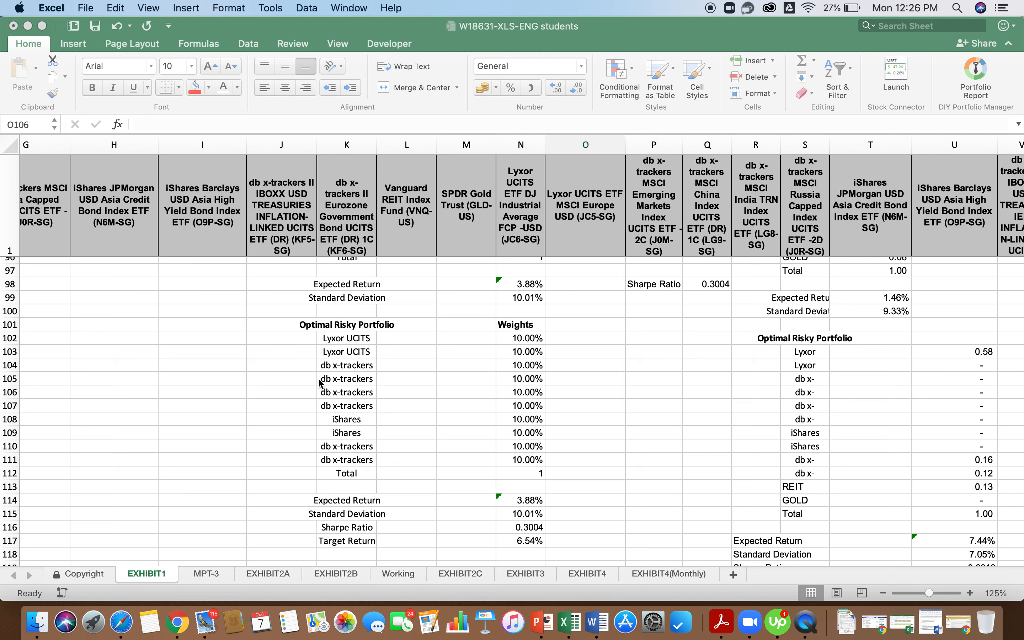
click(249, 44)
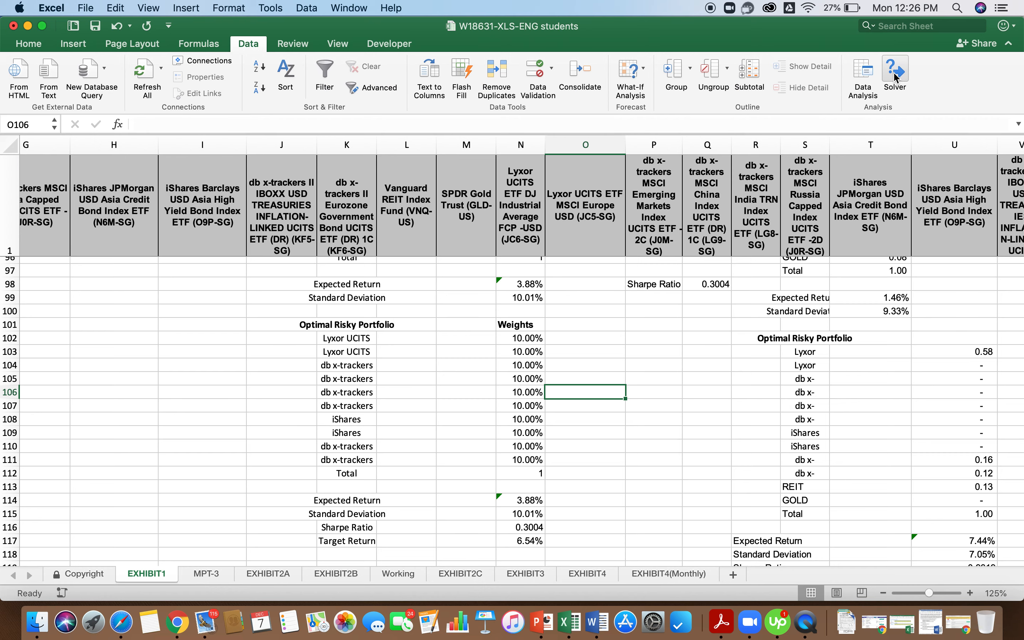
click(897, 77)
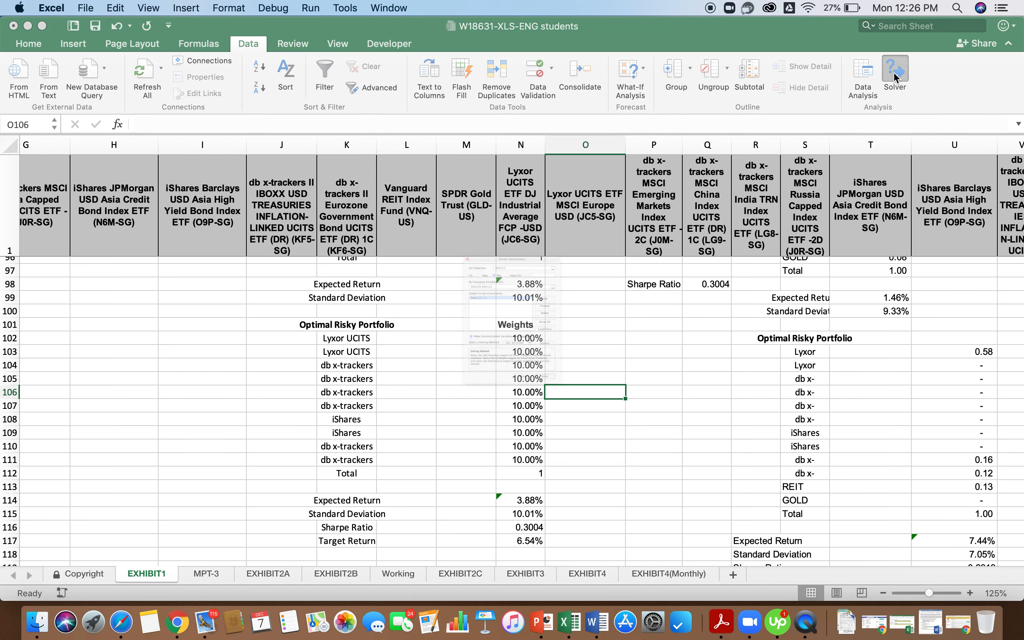
drag(559, 144, 769, 85)
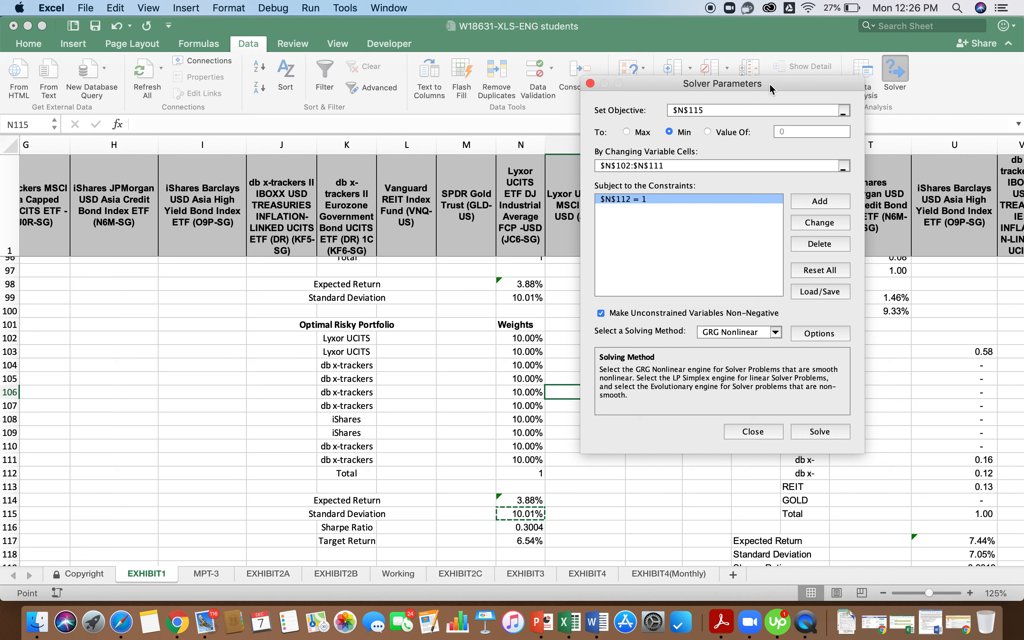
drag(768, 84, 776, 79)
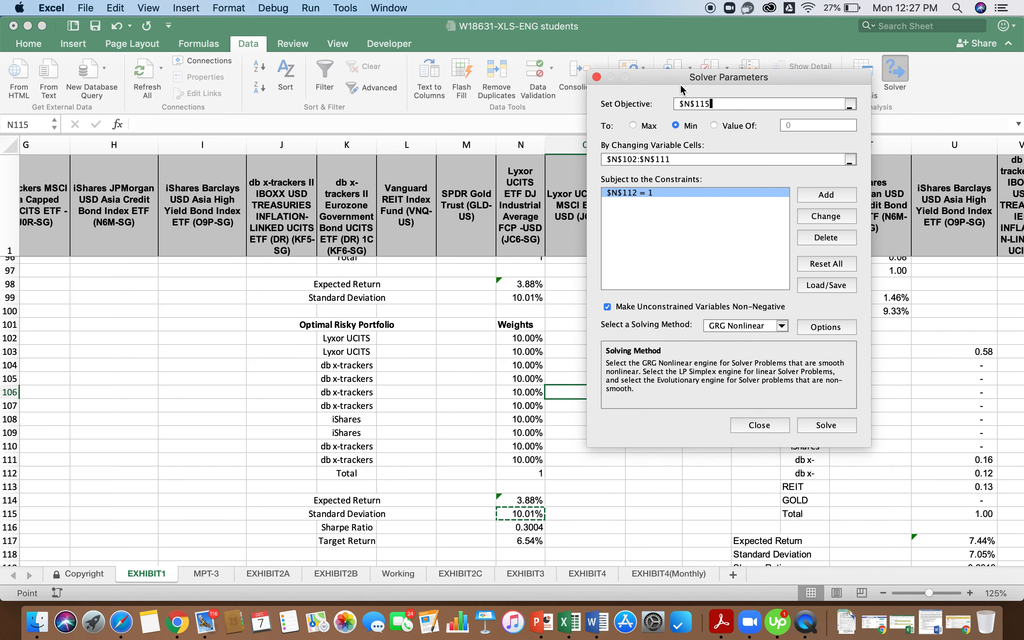
drag(665, 79, 668, 80)
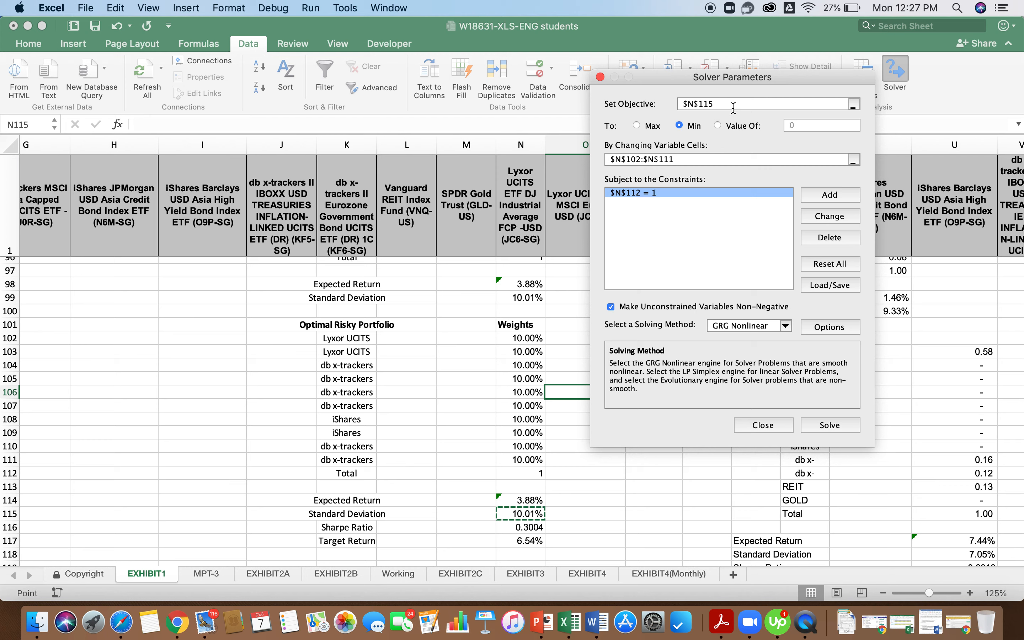
Step: Set the Solver objective to the Optimal Risky Portfolio's standard deviation in N115 and choose to minimise it
key(BackSpace)
key(BackSpace)
key(BackSpace)
scroll(508, 402, down, 3)
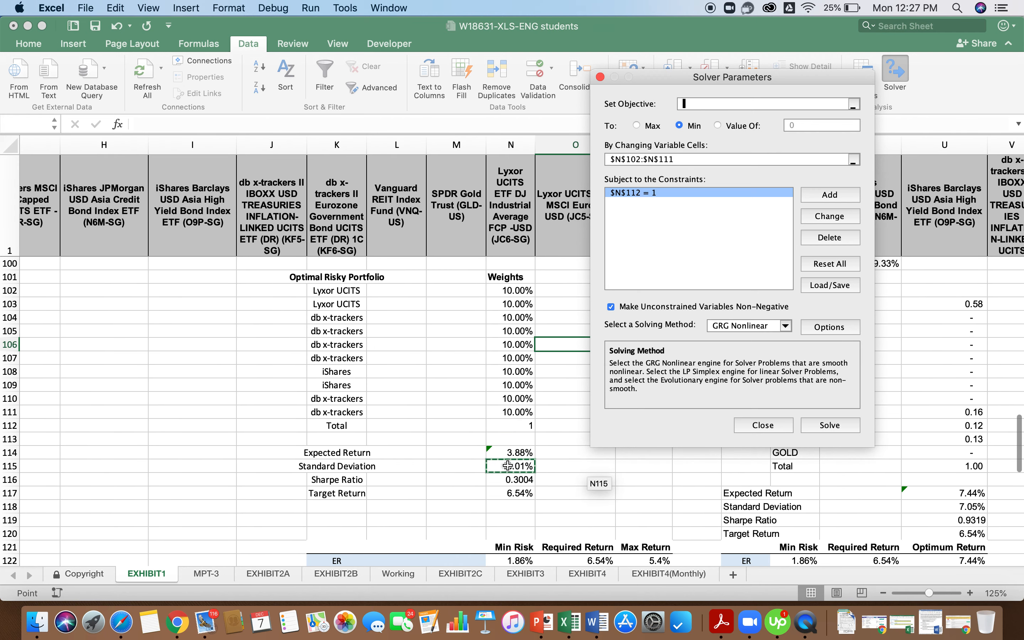
scroll(507, 466, down, 2)
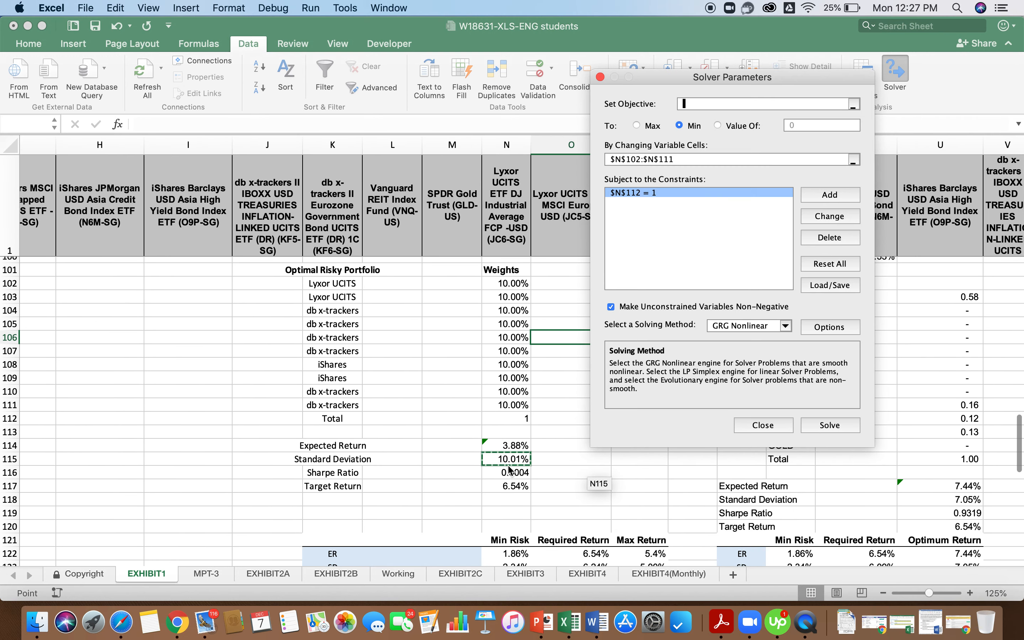
click(505, 460)
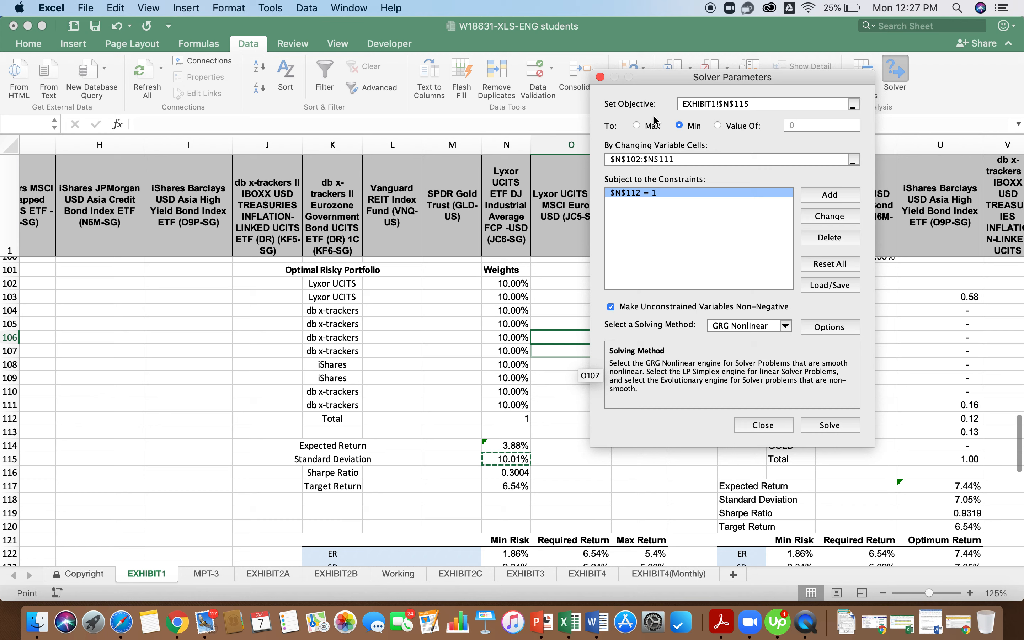
click(681, 127)
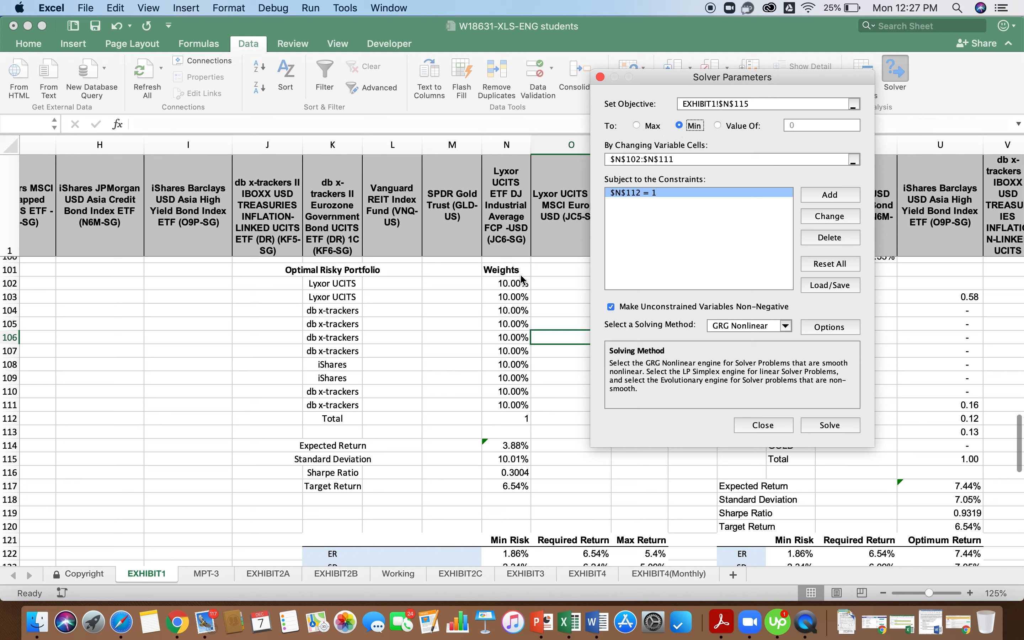
Step: Replace the Solver's changing variable cells with the Optimal Risky Portfolio weights N102:N111
click(690, 160)
key(BackSpace)
key(BackSpace)
key(BackSpace)
key(BackSpace)
key(BackSpace)
key(BackSpace)
key(BackSpace)
key(BackSpace)
key(BackSpace)
key(BackSpace)
key(BackSpace)
key(BackSpace)
key(BackSpace)
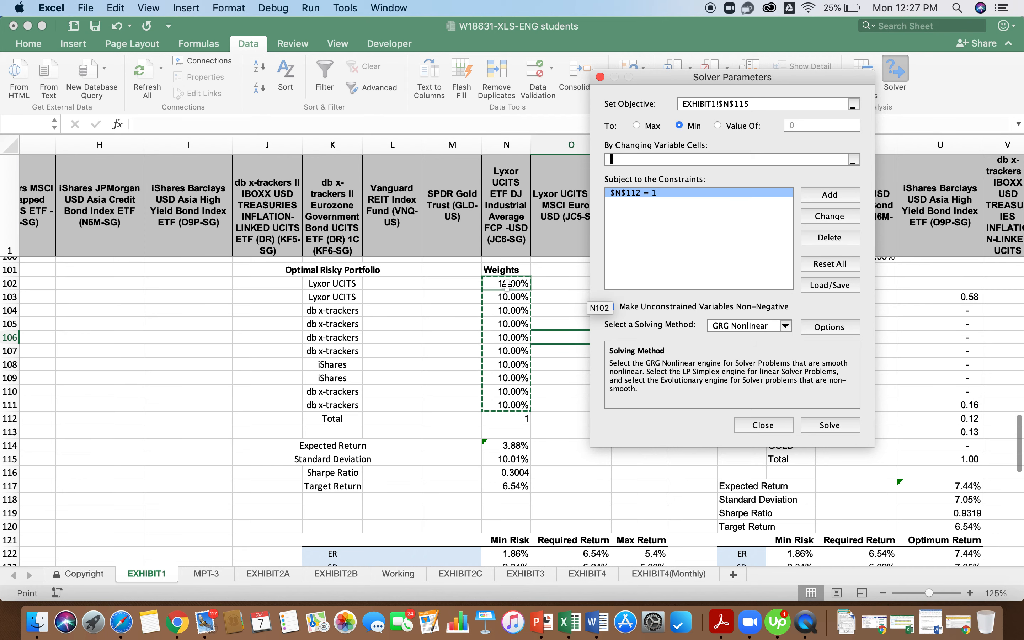
drag(507, 285, 512, 407)
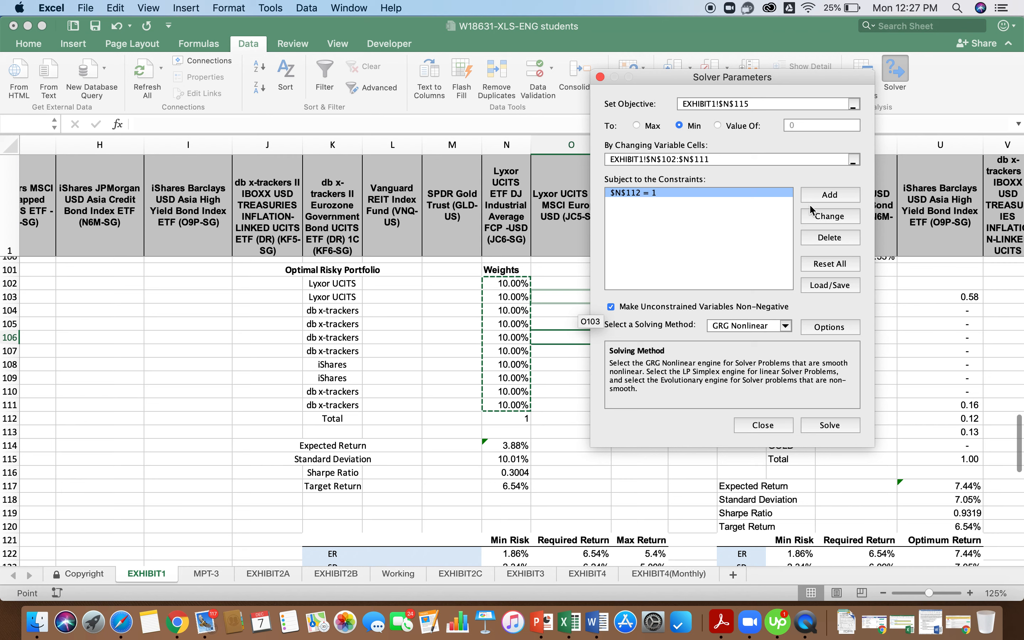
Step: Confirm the constraint that total weight N112 = 1, run Solver with GRG Nonlinear and keep the Solver solution
click(820, 216)
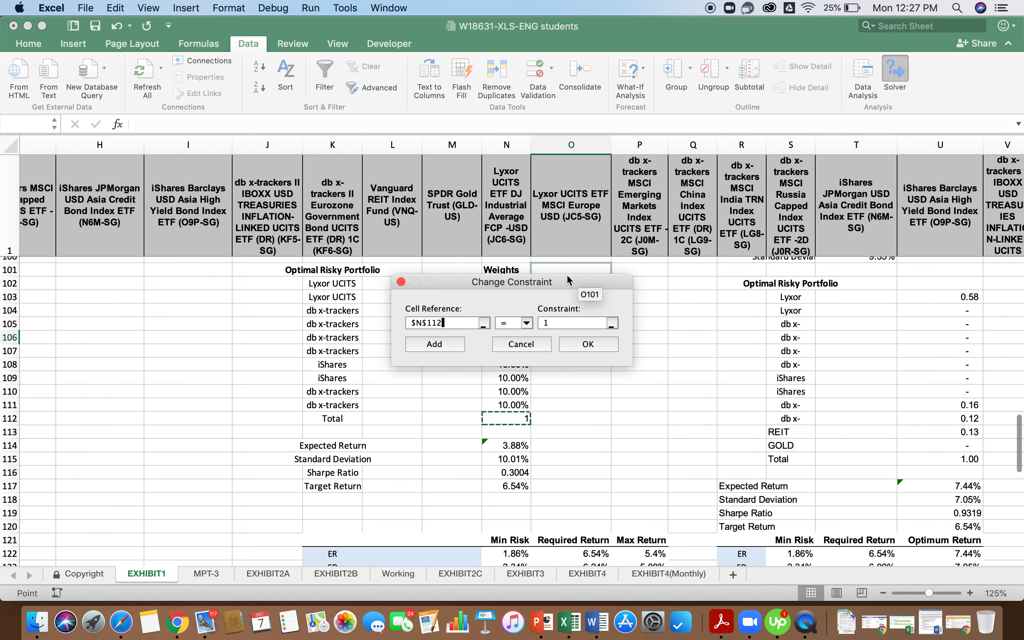
drag(531, 285, 565, 237)
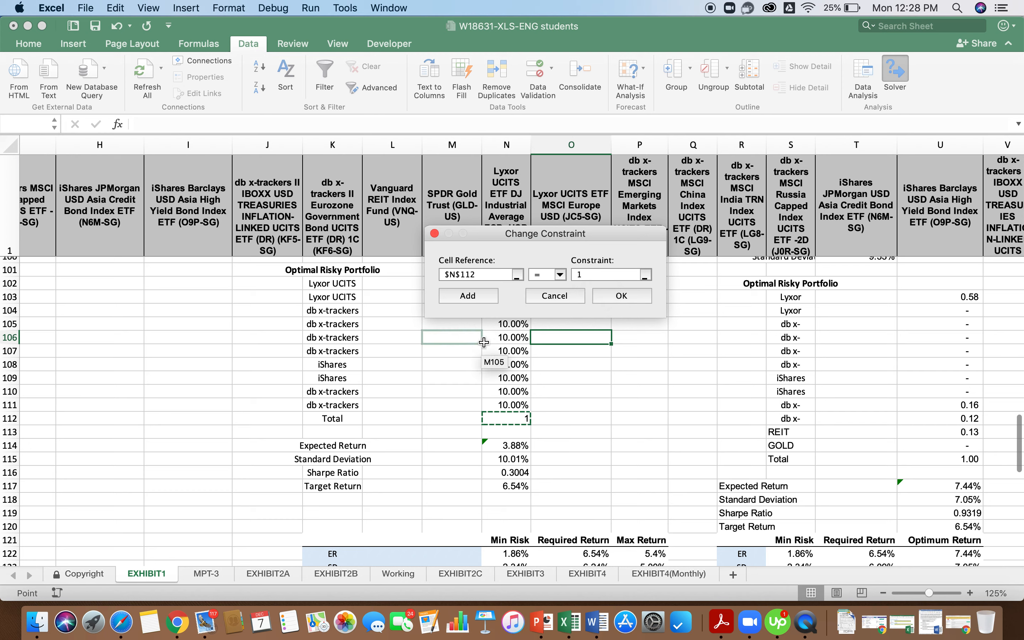
click(625, 298)
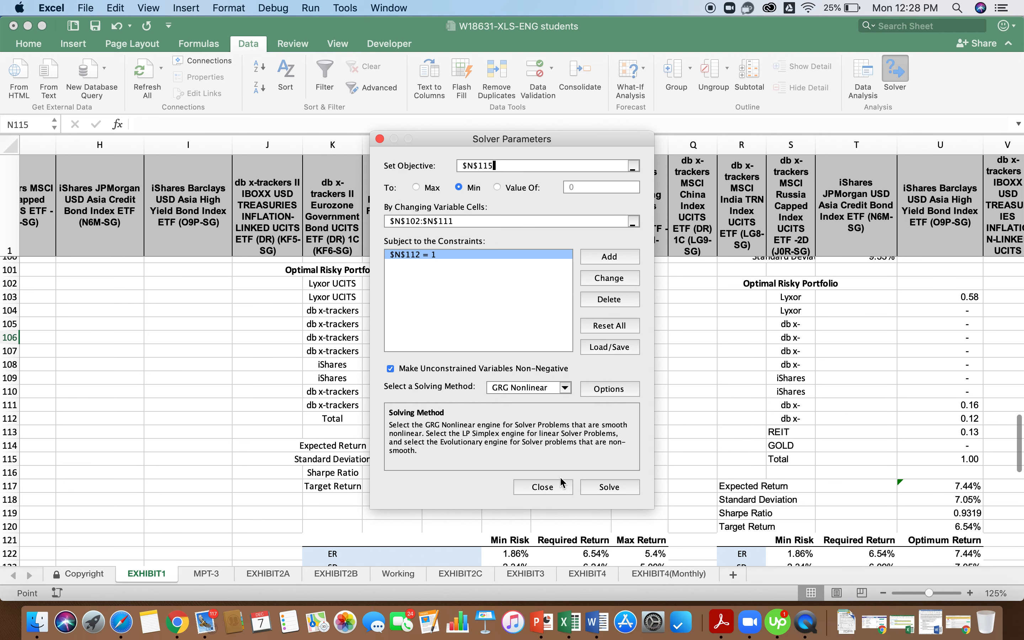
click(601, 486)
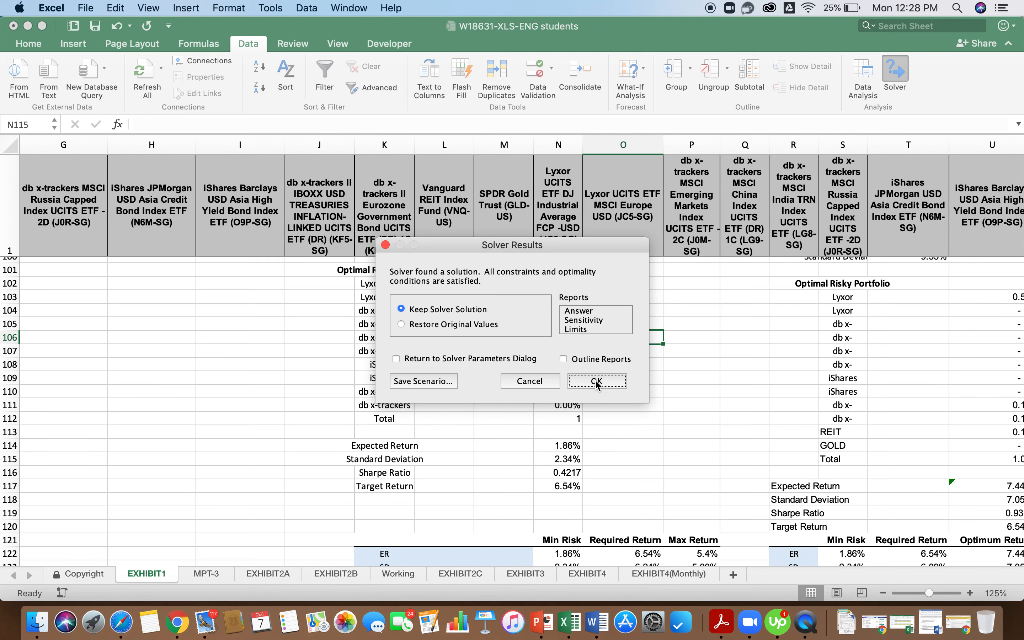
click(595, 380)
Step: Review the solved Optimal Risky Portfolio weights and statistics against the Min Risk column of the summary table below
scroll(514, 289, up, 3)
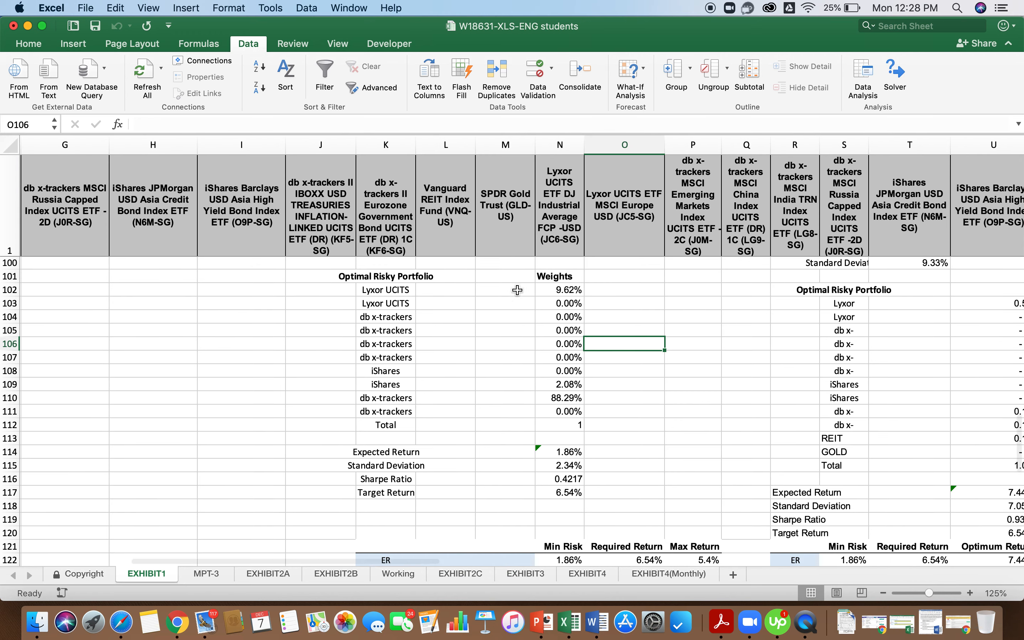
scroll(507, 325, left, 2)
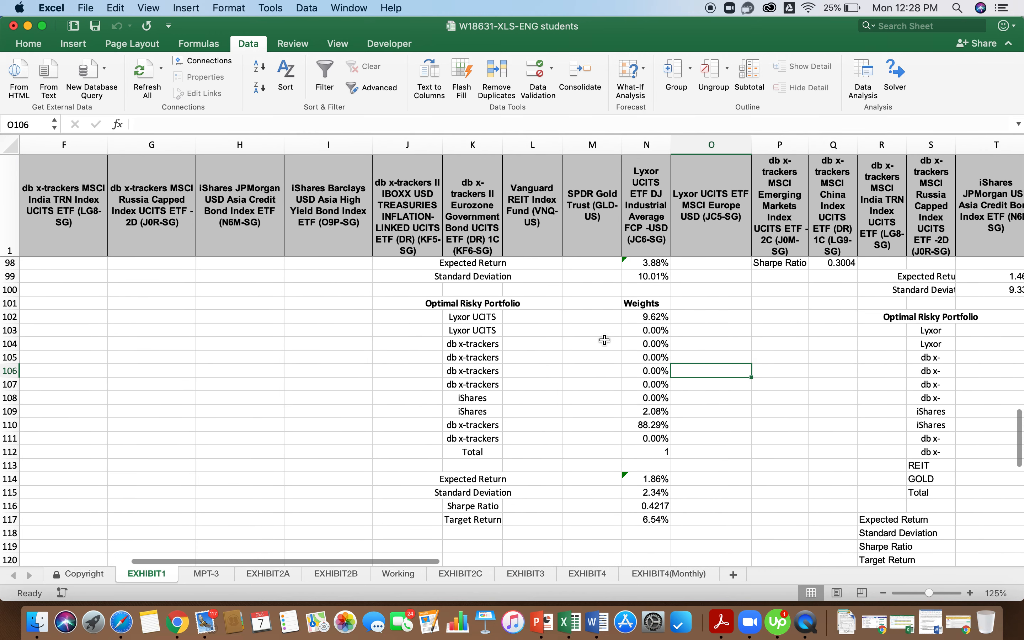
scroll(605, 340, right, 2)
scroll(605, 340, down, 1)
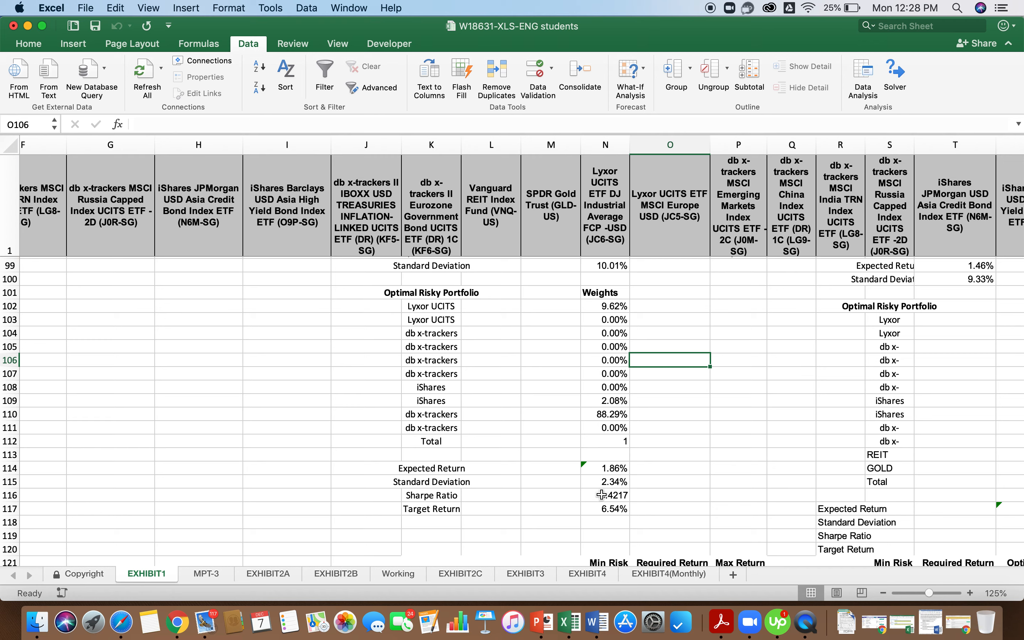
click(598, 306)
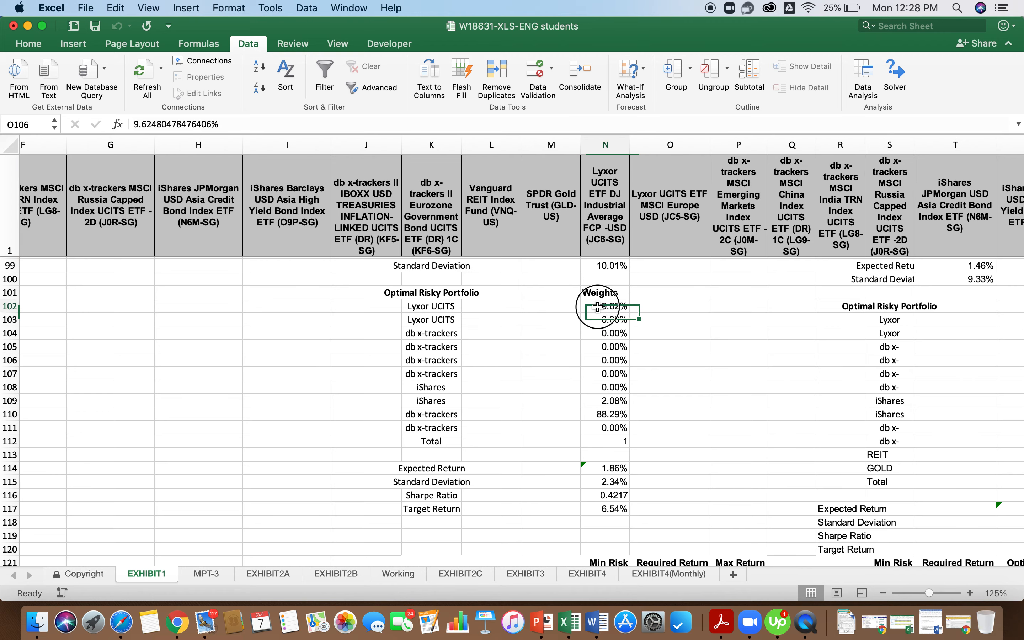
scroll(598, 413, down, 3)
scroll(598, 413, down, 3)
scroll(598, 413, right, 2)
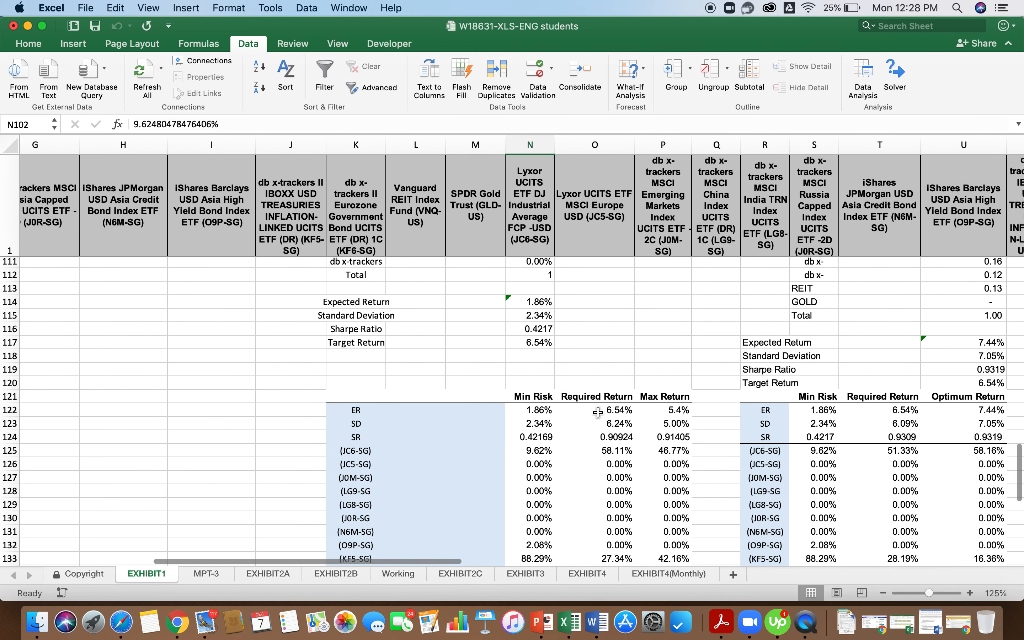
scroll(549, 407, down, 3)
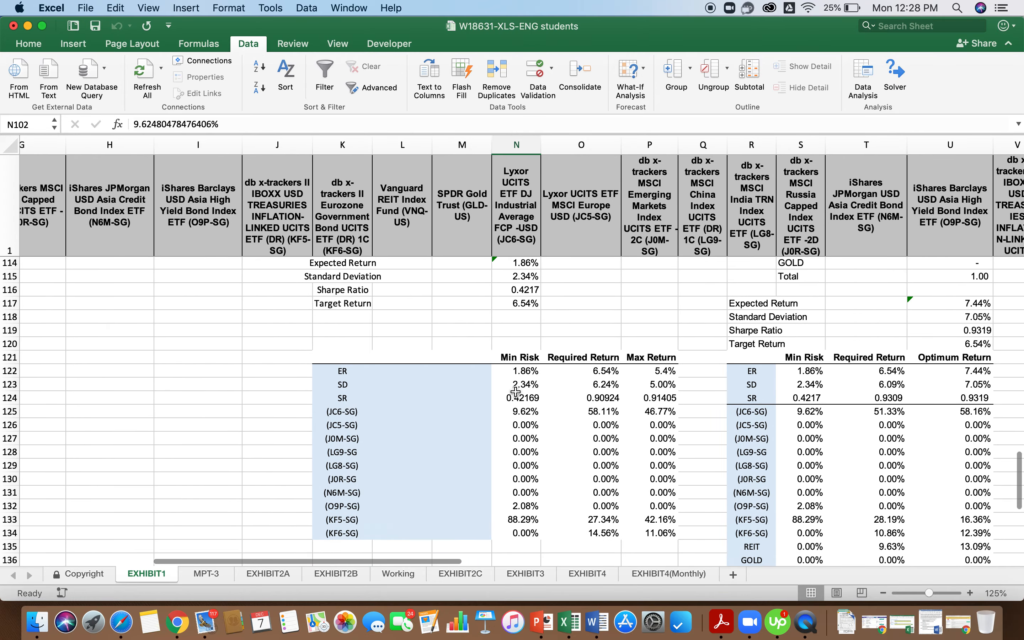
Step: Compare each solved ETF weight in N102:N111 with its Min Risk entry in rows 125 to 134 of the summary table
scroll(516, 391, left, 1)
scroll(516, 392, up, 5)
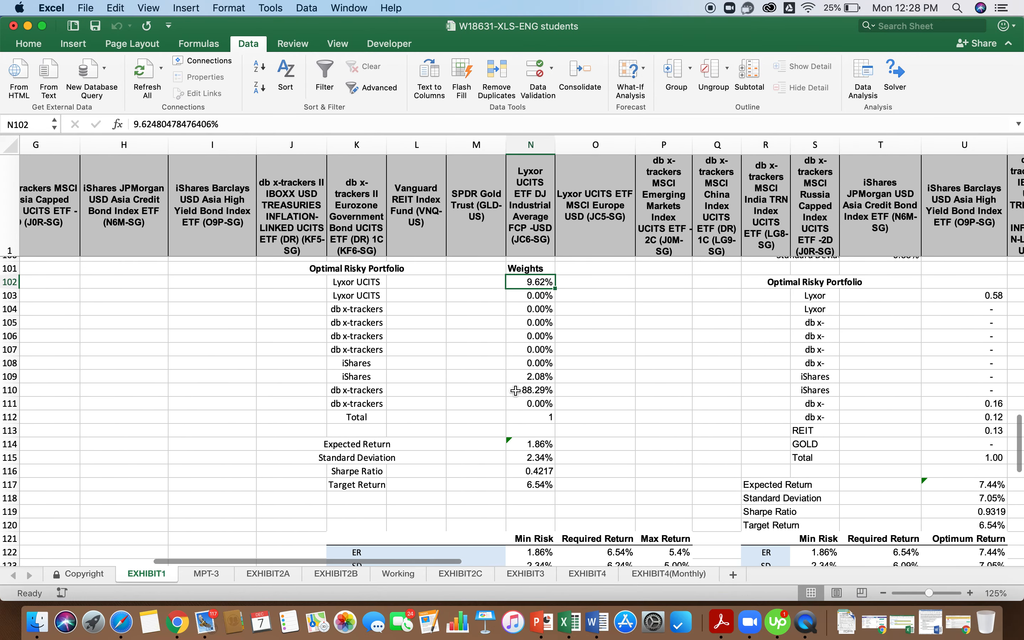
scroll(515, 390, down, 4)
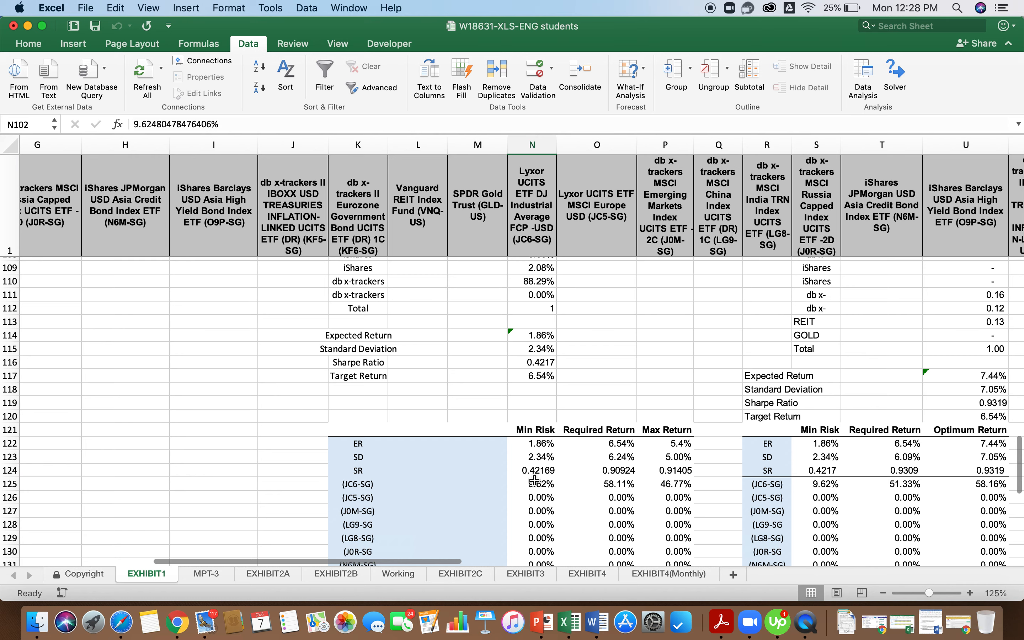
scroll(538, 490, down, 3)
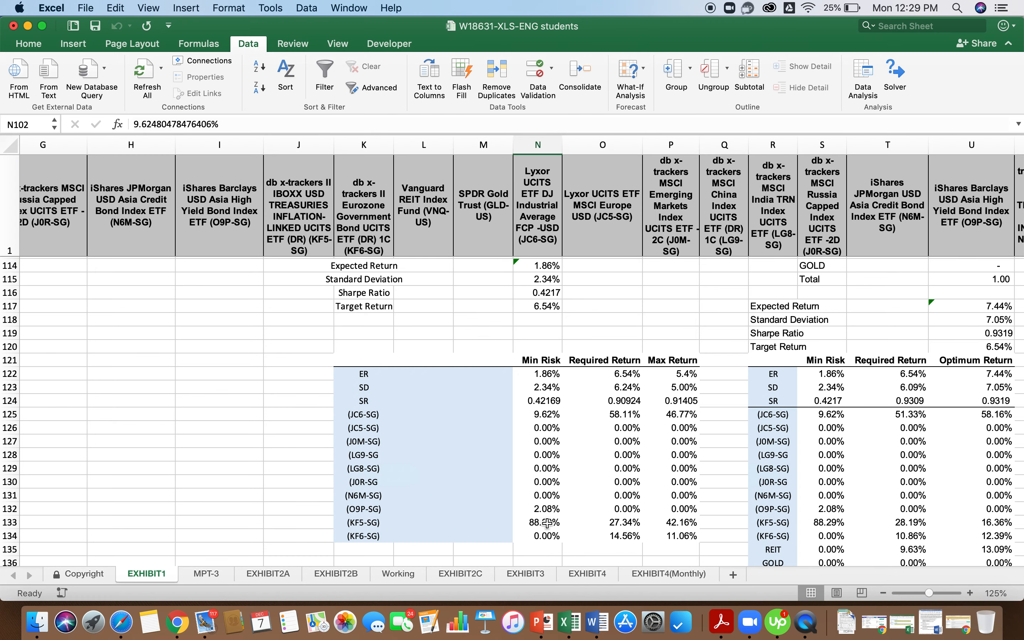
scroll(546, 486, up, 6)
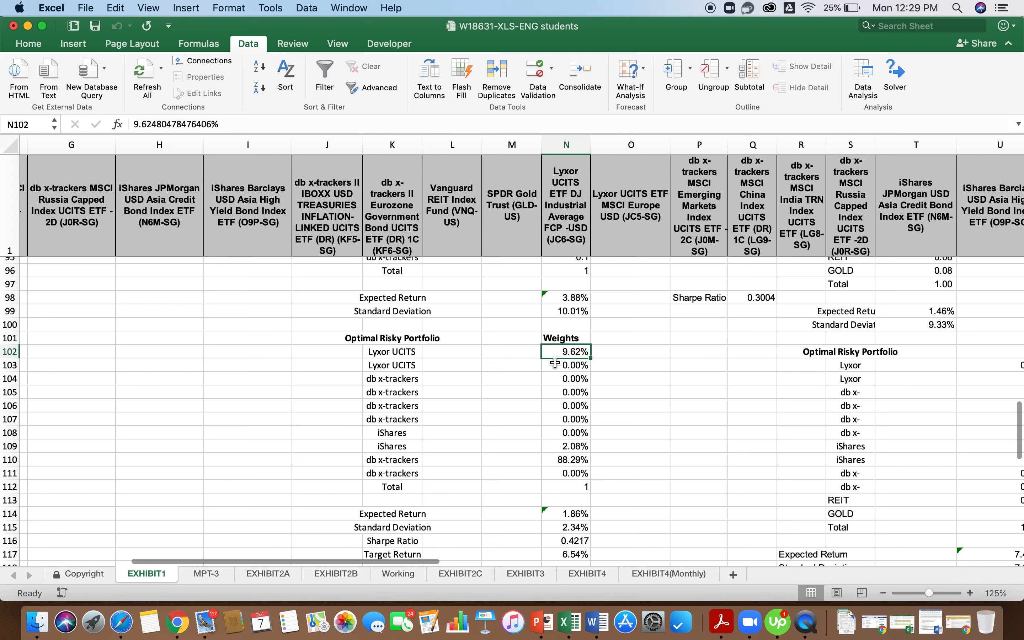
scroll(557, 455, down, 4)
scroll(556, 456, right, 1)
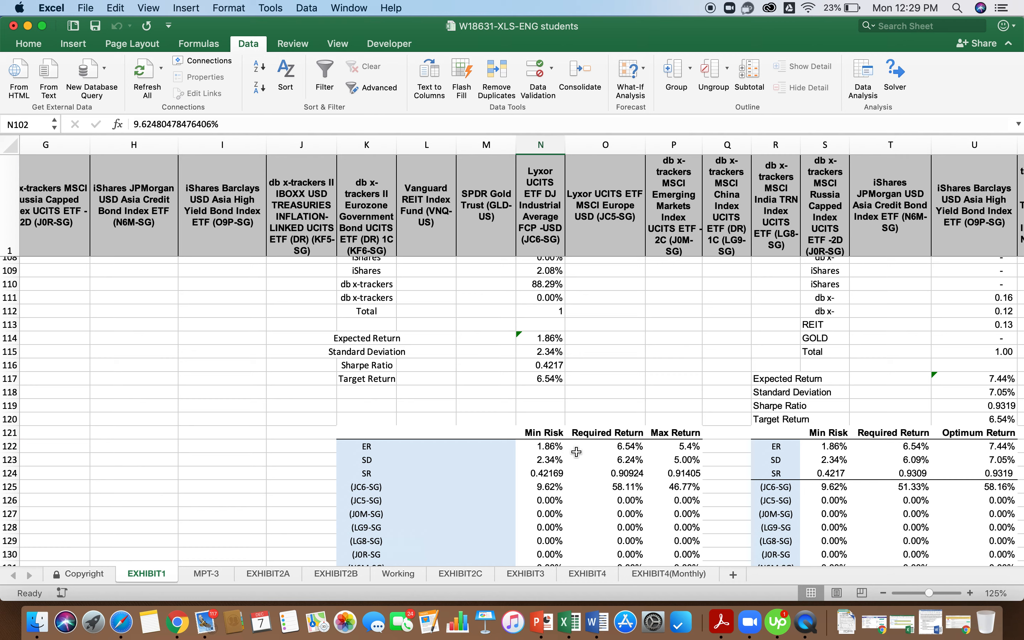
Step: Examine the Target Return in N117 alongside the Required Return and Max Return columns of the summary table
click(537, 378)
key(Right)
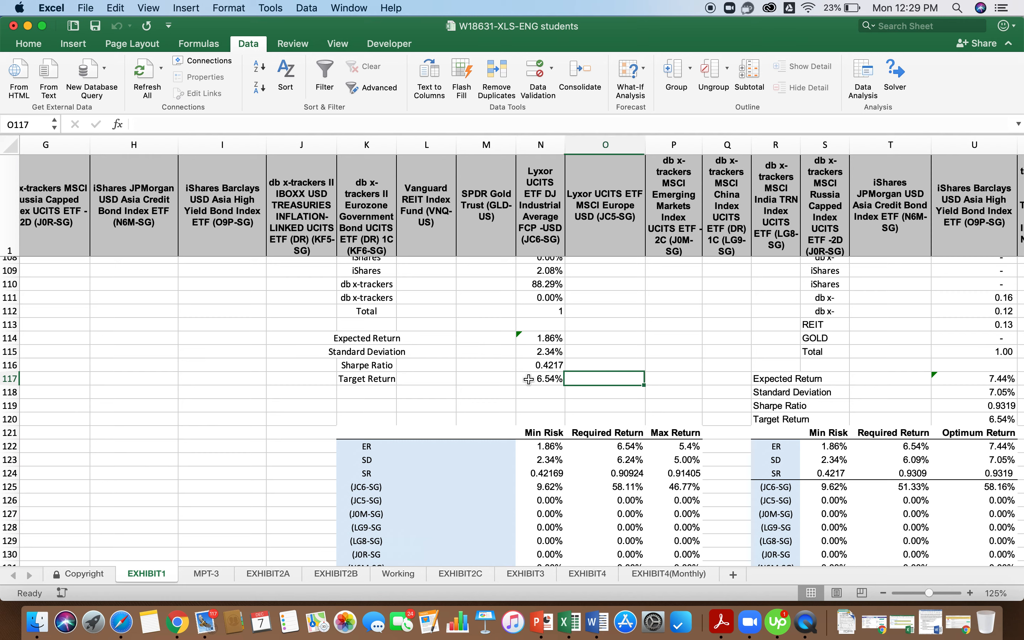
click(528, 379)
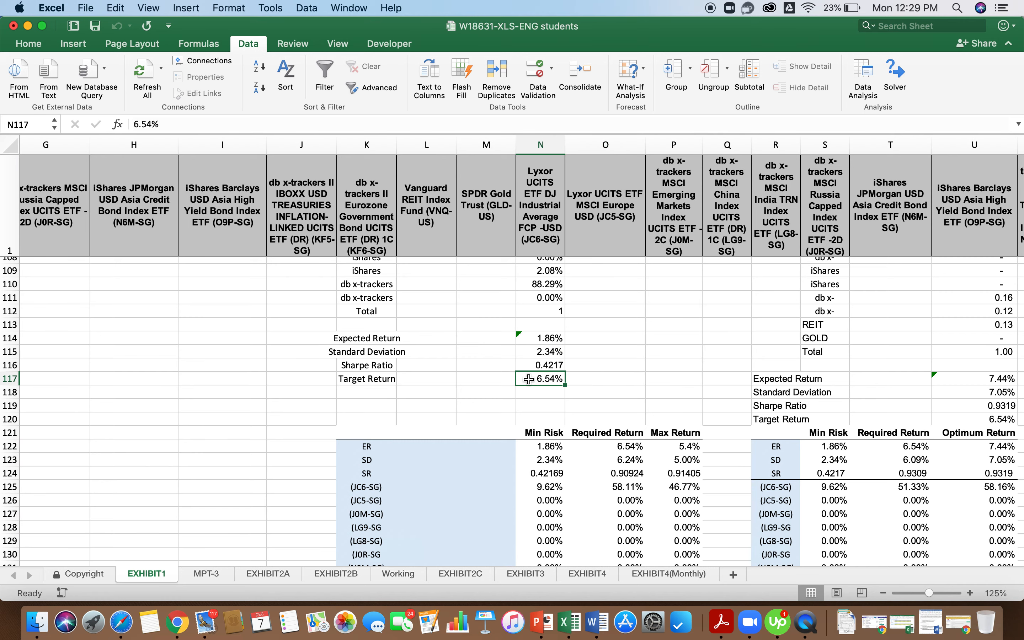
scroll(529, 380, down, 2)
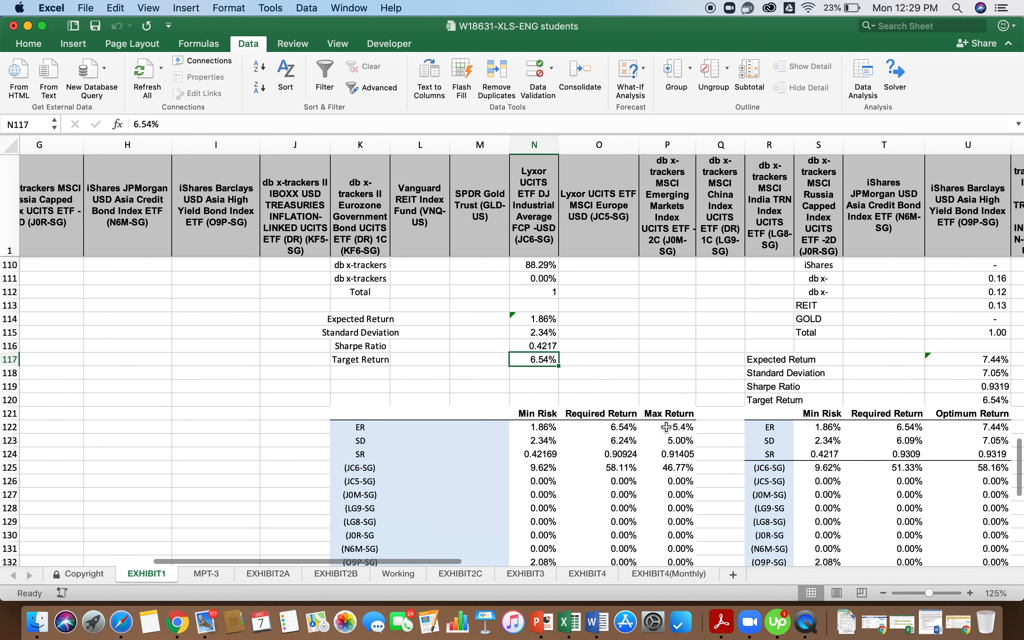
scroll(529, 381, down, 1)
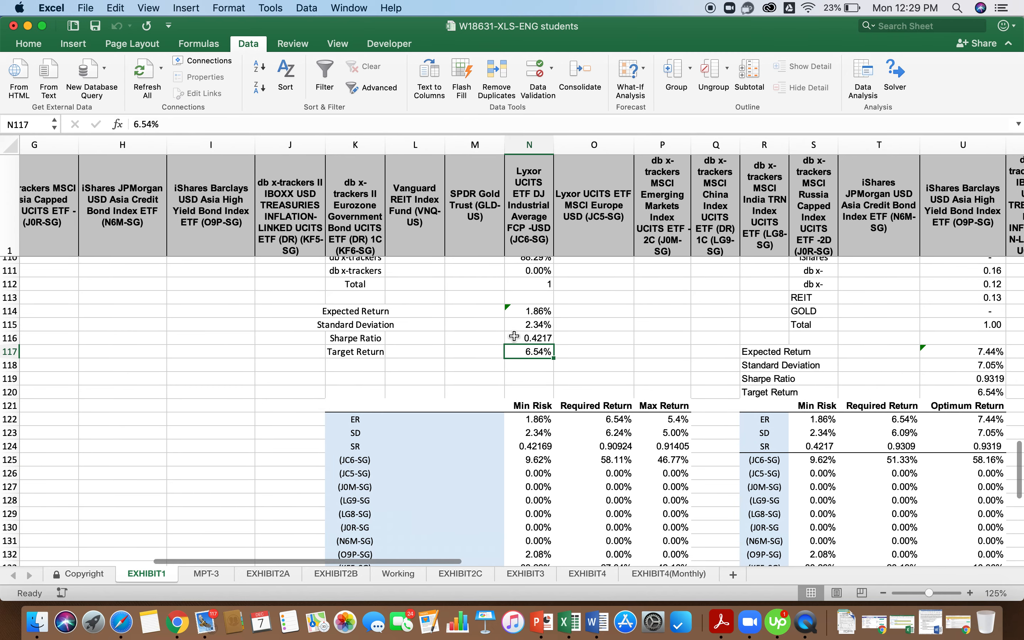
Step: Inspect the formulas behind the Optimal Risky Portfolio's Sharpe Ratio in N116 and Expected Return in N114
click(514, 337)
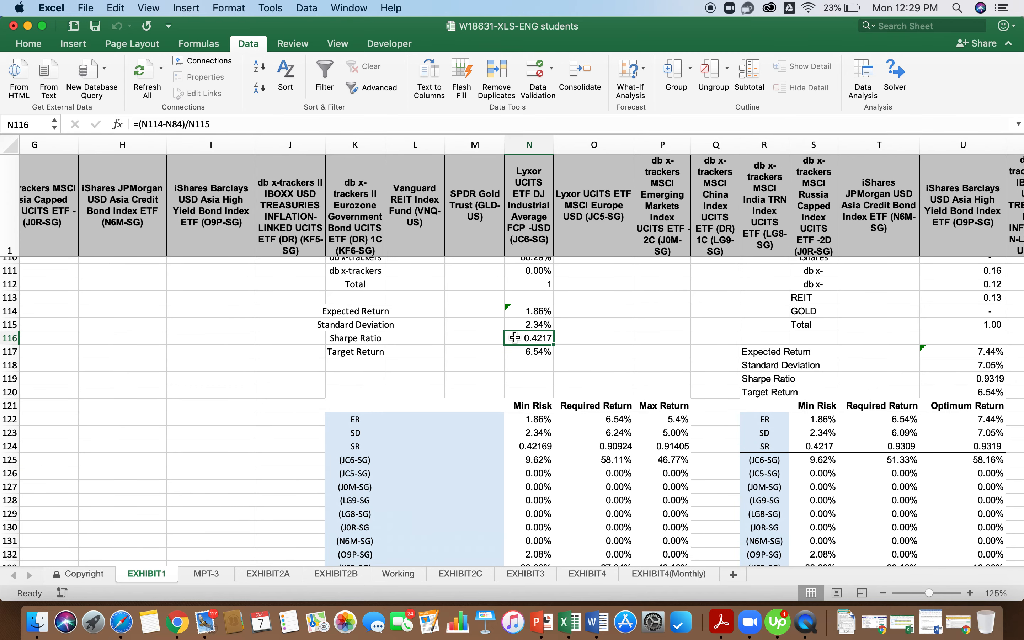
click(520, 310)
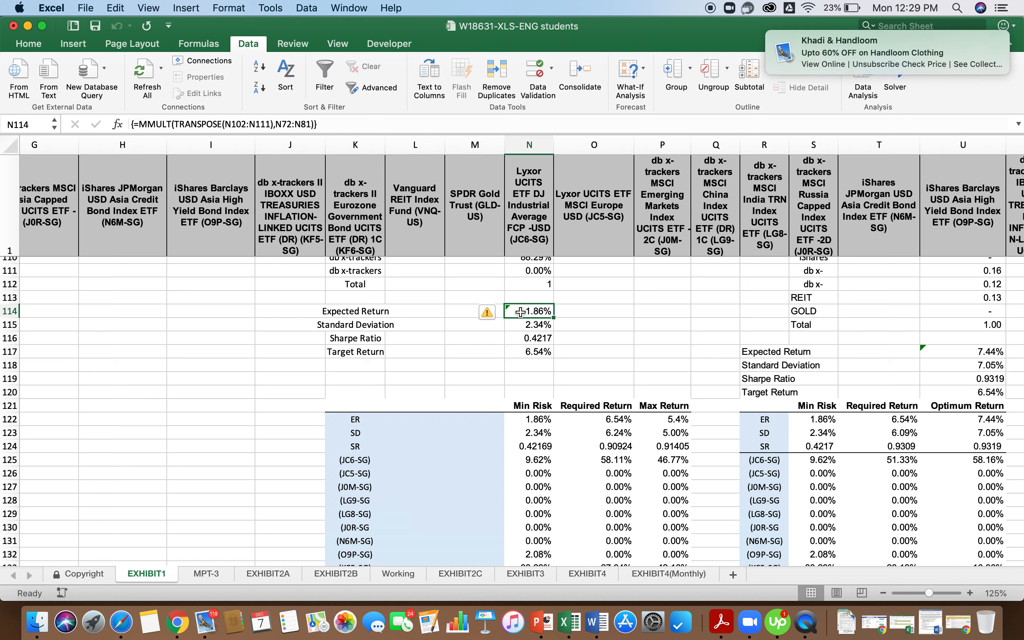
click(516, 339)
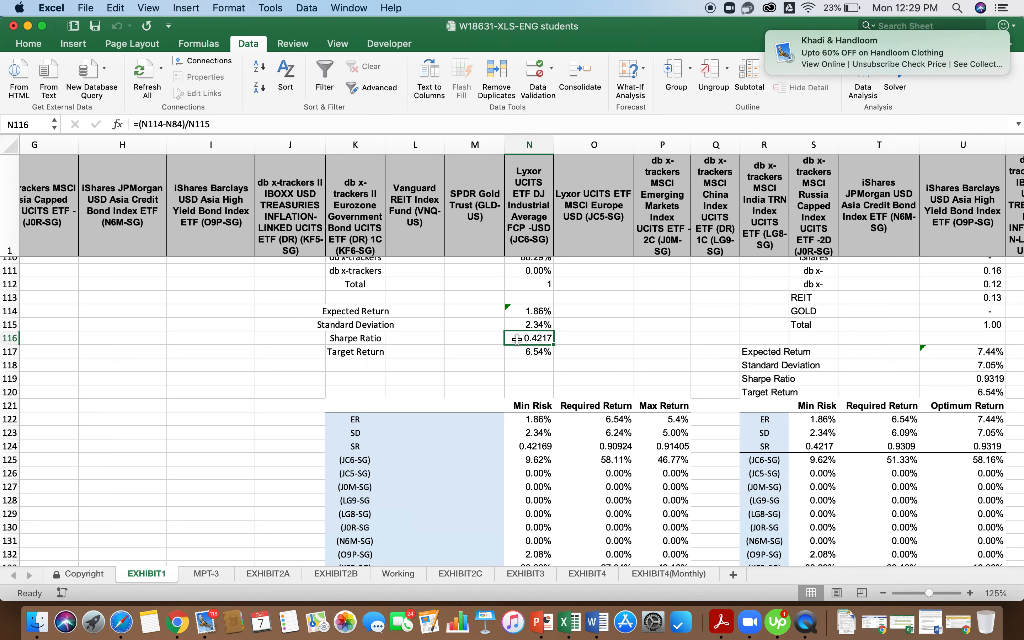